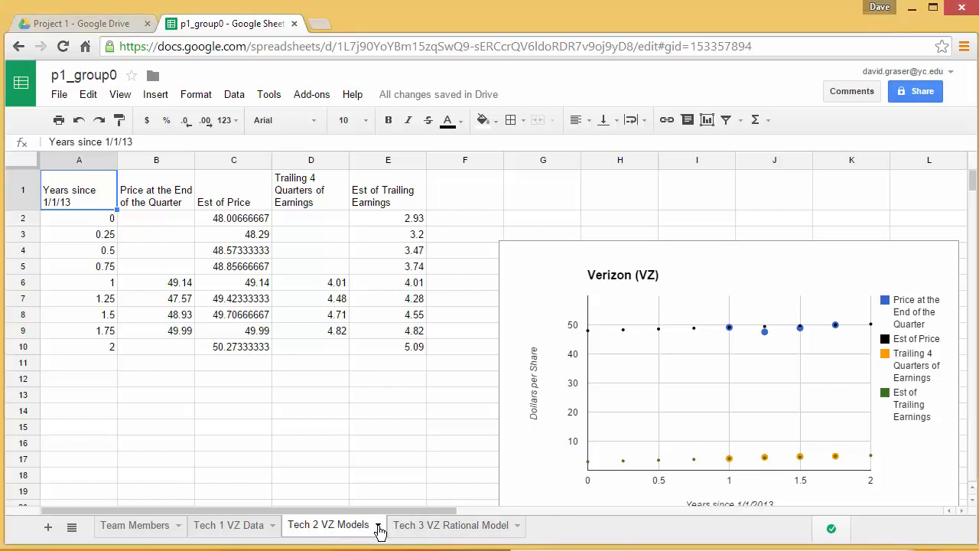
# Copy the Tech 2 VZ Models sheet into the p2_group0 spreadsheet in the MAT 212 folder
pyautogui.click(378, 527)
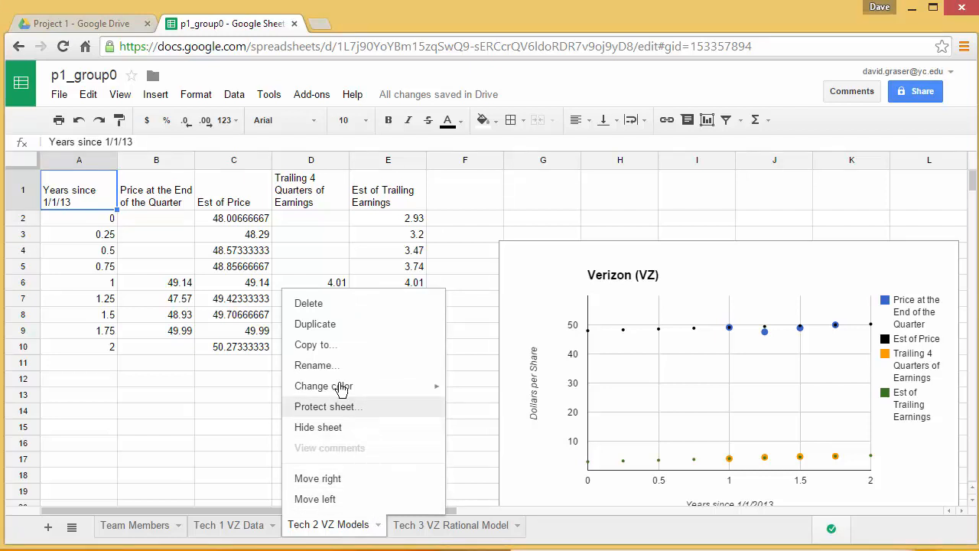
pyautogui.click(321, 348)
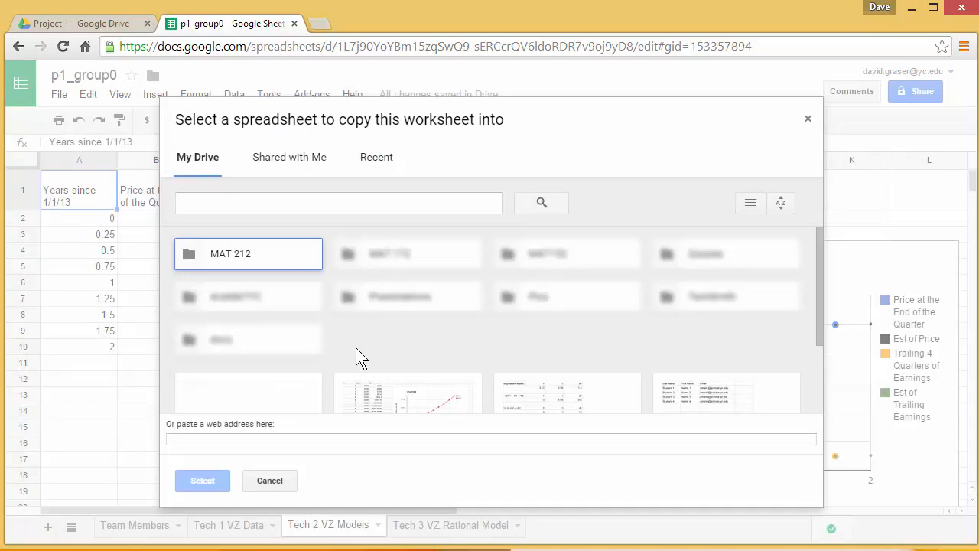
pyautogui.doubleClick(242, 254)
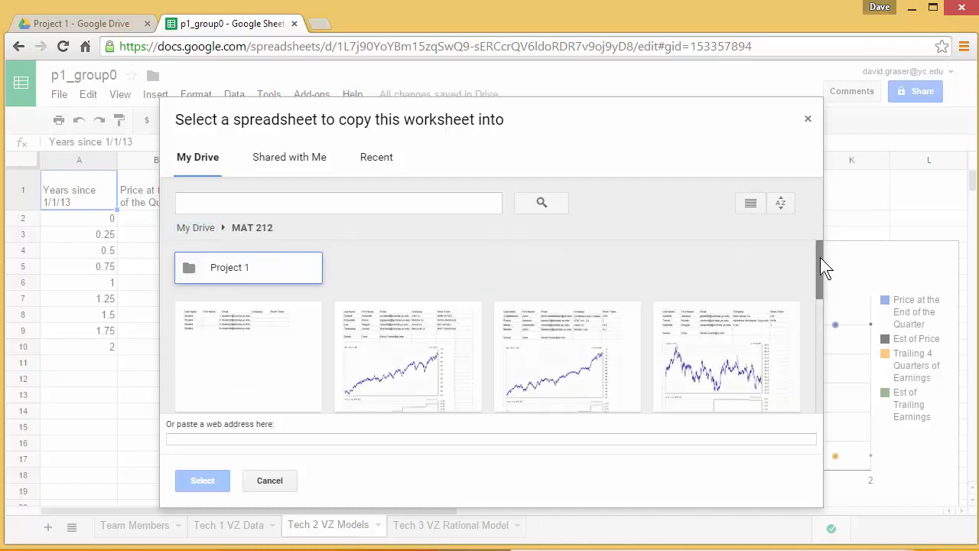
pyautogui.moveTo(820, 257); pyautogui.dragTo(820, 266)
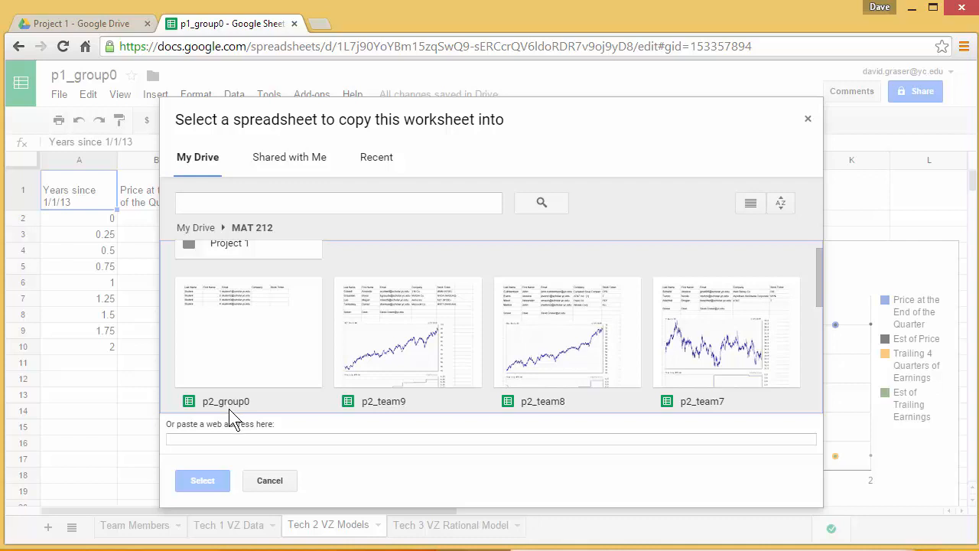
pyautogui.click(249, 331)
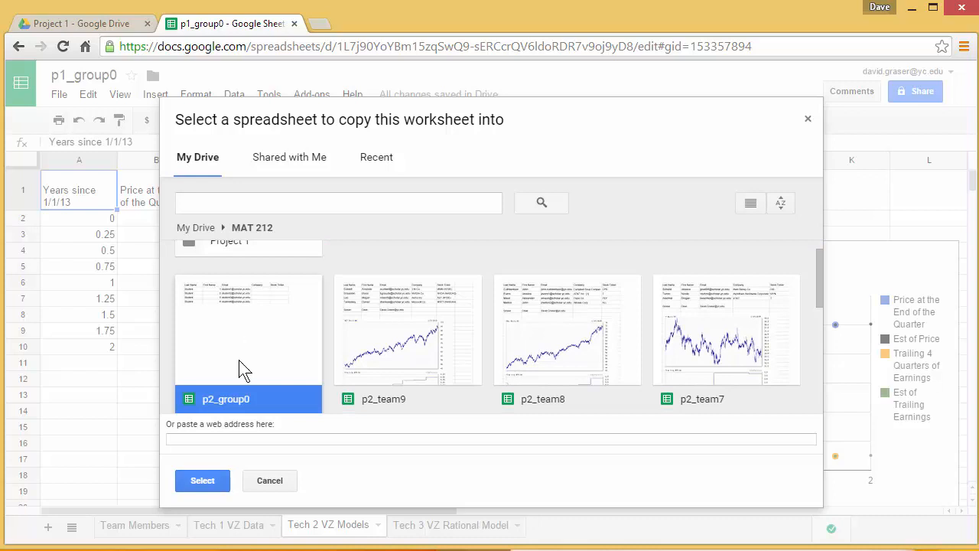
pyautogui.click(204, 488)
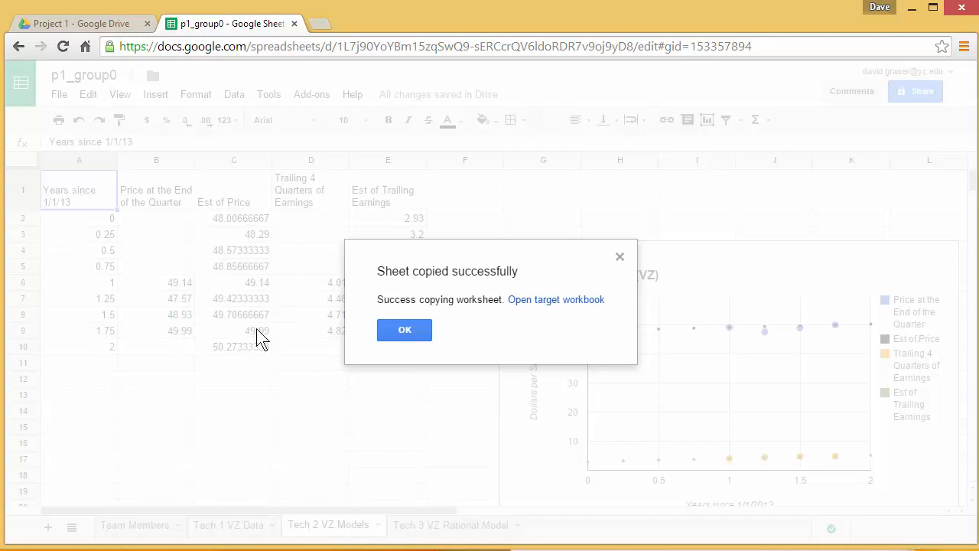
# Open the p2_group0 workbook and rename its copied Tech 2 VZ Models sheet as "Linear Price student a"
pyautogui.click(546, 300)
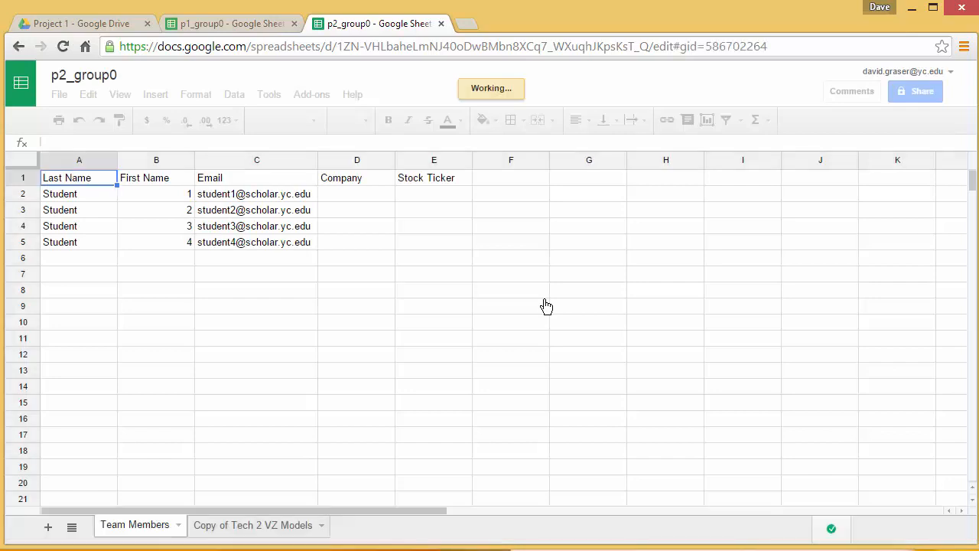
pyautogui.click(248, 531)
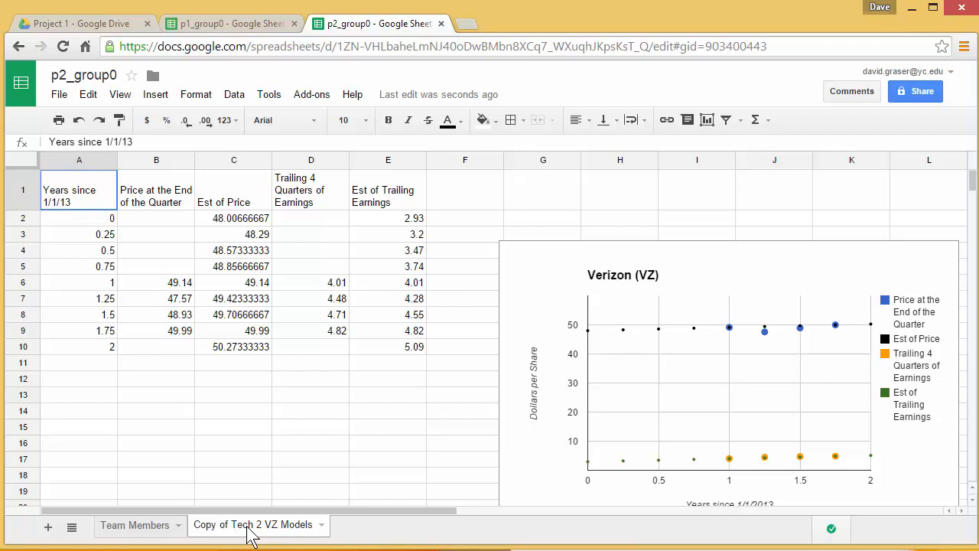
pyautogui.doubleClick(252, 528)
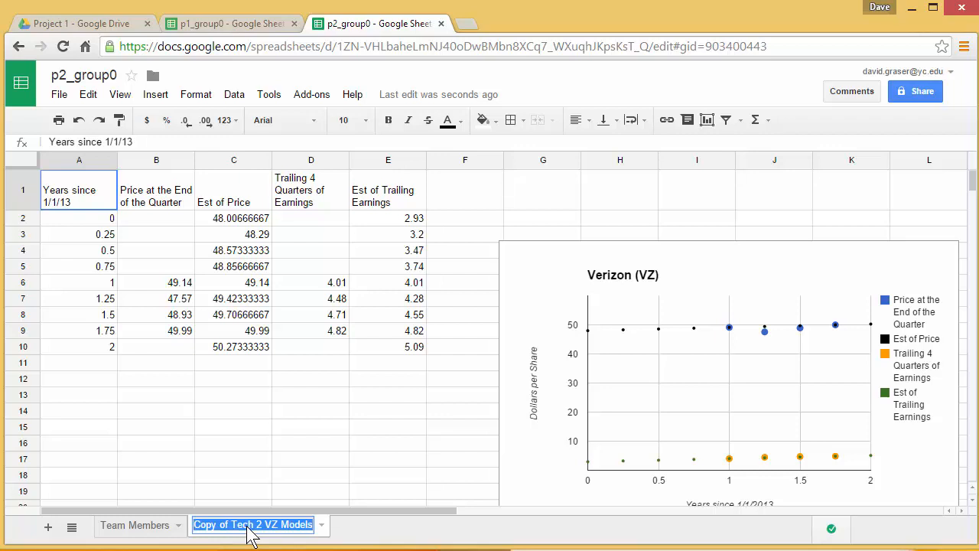
pyautogui.write('Linear')
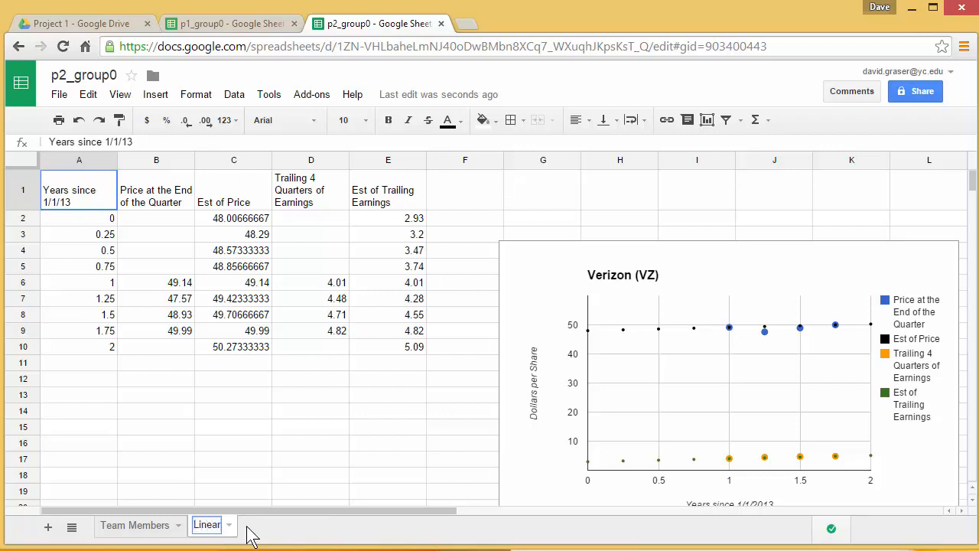
pyautogui.write(' Pric')
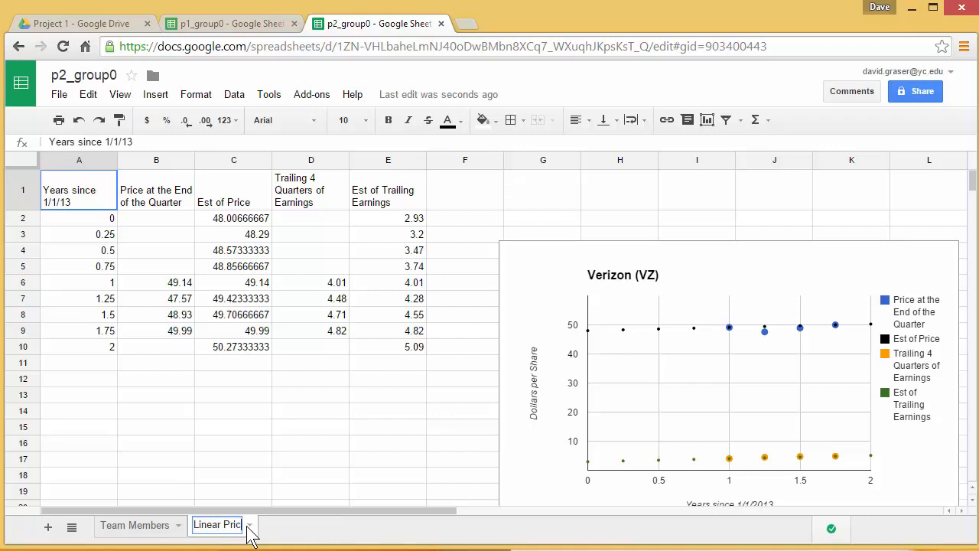
pyautogui.write('e st')
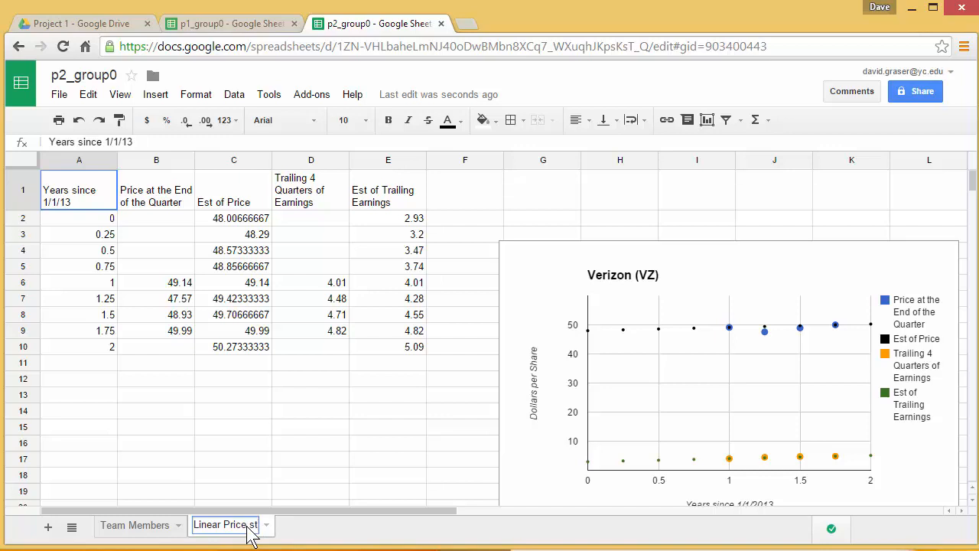
pyautogui.write('udent')
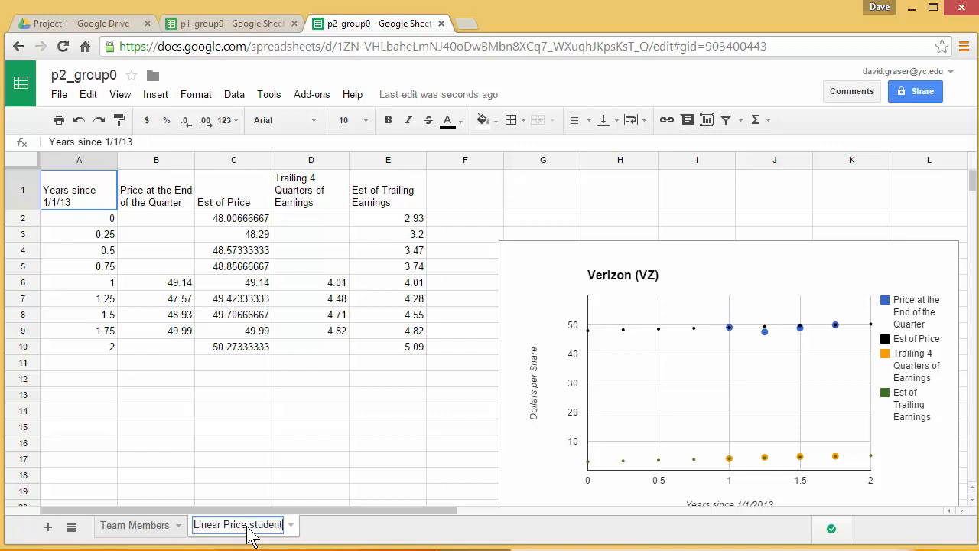
pyautogui.write(' a')
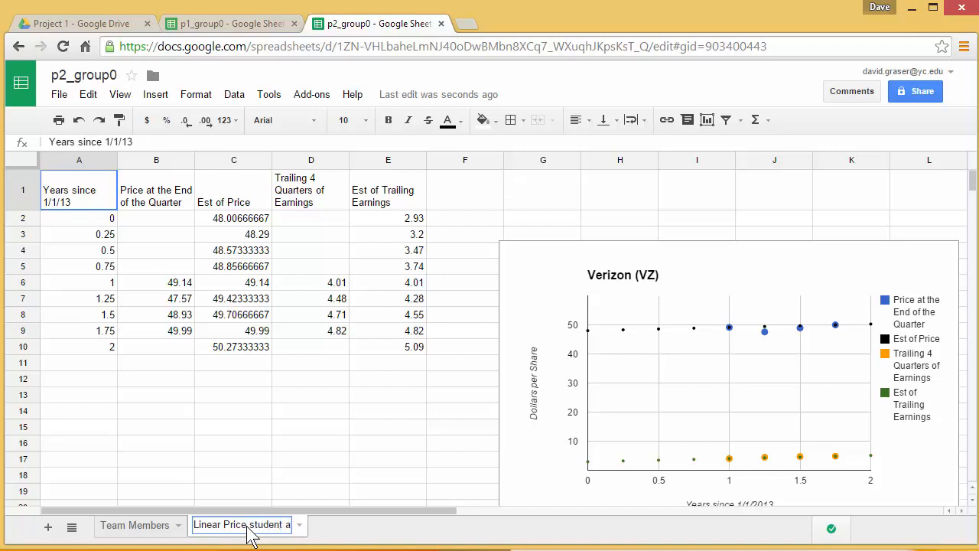
pyautogui.click(237, 462)
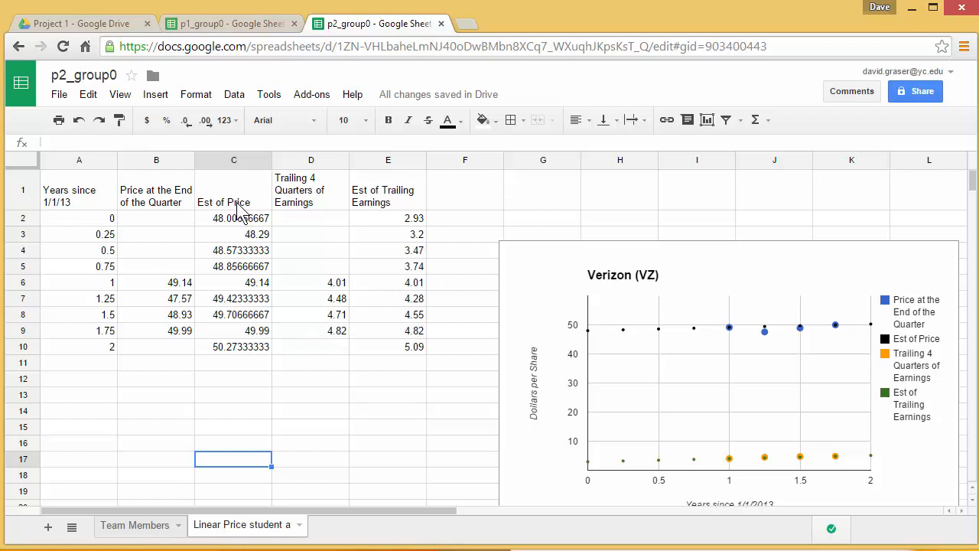
# Delete columns C through E, which hold the price estimates and trailing earnings data
pyautogui.click(226, 162)
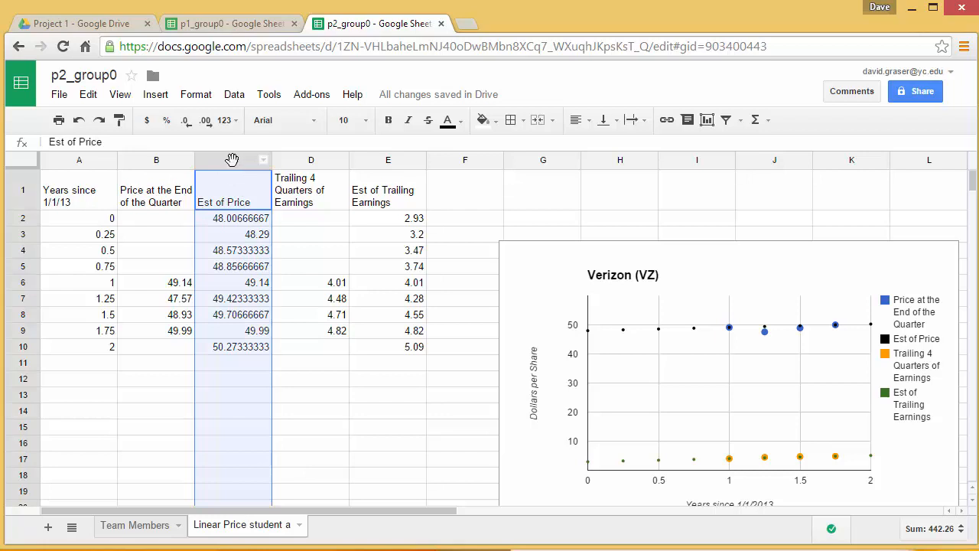
pyautogui.keyDown('shift'); pyautogui.click(287, 161); pyautogui.keyUp('shift')
pyautogui.keyDown('shift'); pyautogui.click(383, 163); pyautogui.keyUp('shift')
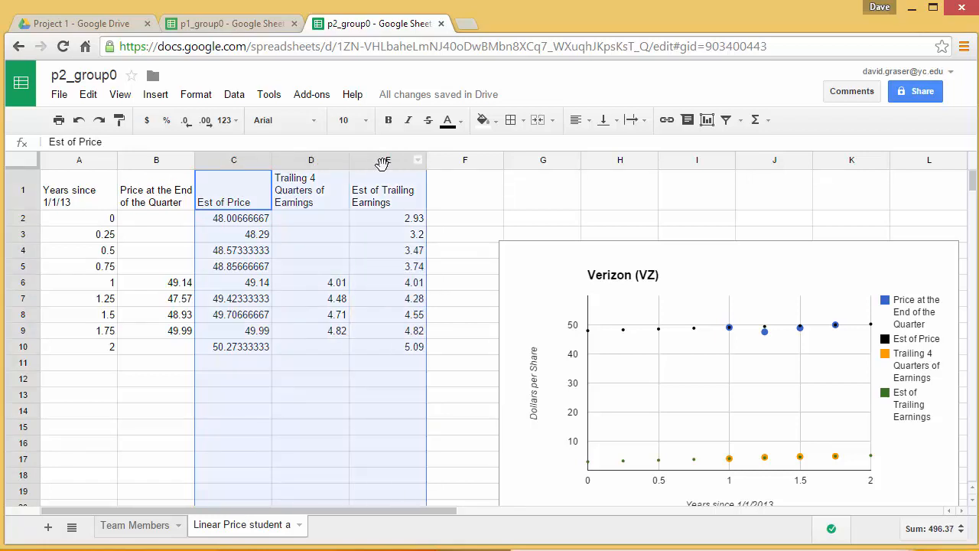
pyautogui.rightClick(327, 200)
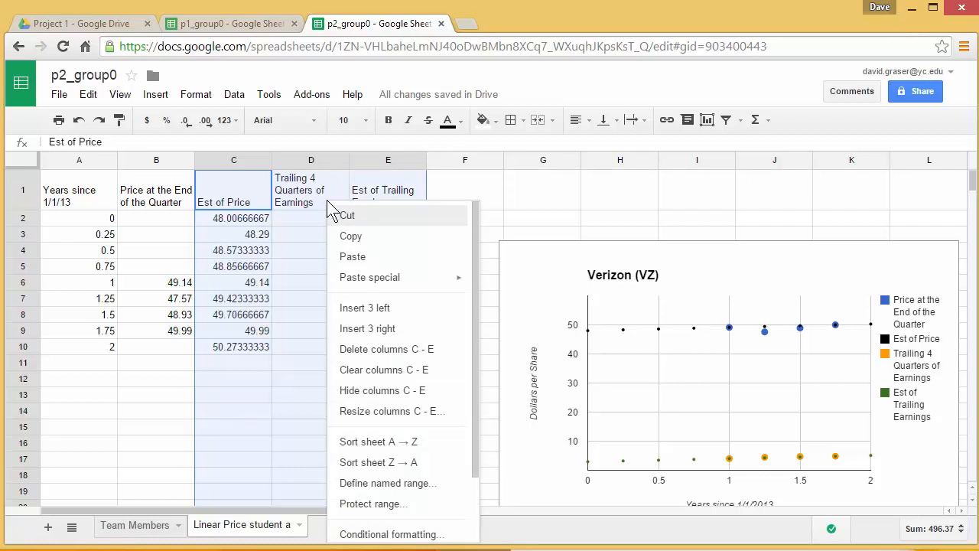
pyautogui.click(375, 357)
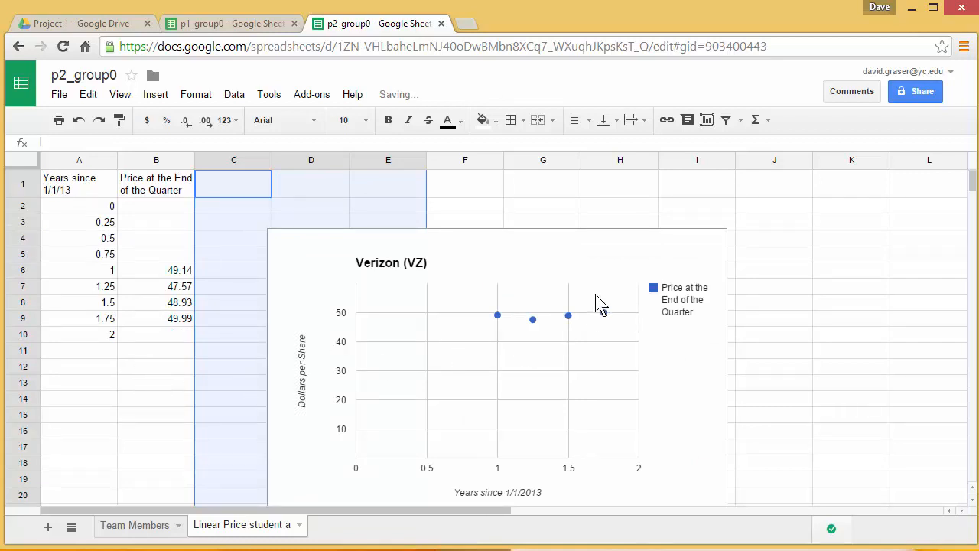
# Delete the Verizon (VZ) chart from the Linear Price student a sheet
pyautogui.click(677, 246)
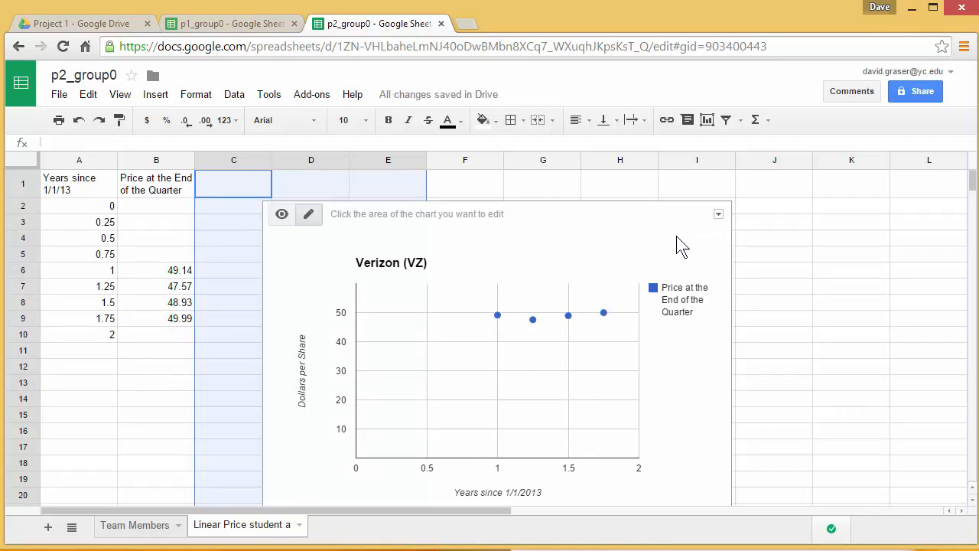
pyautogui.click(718, 216)
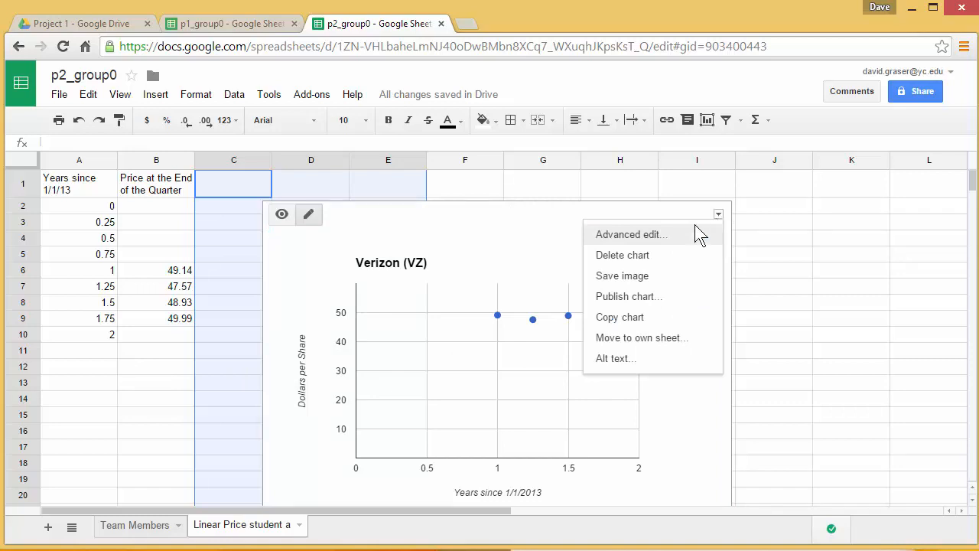
pyautogui.click(622, 256)
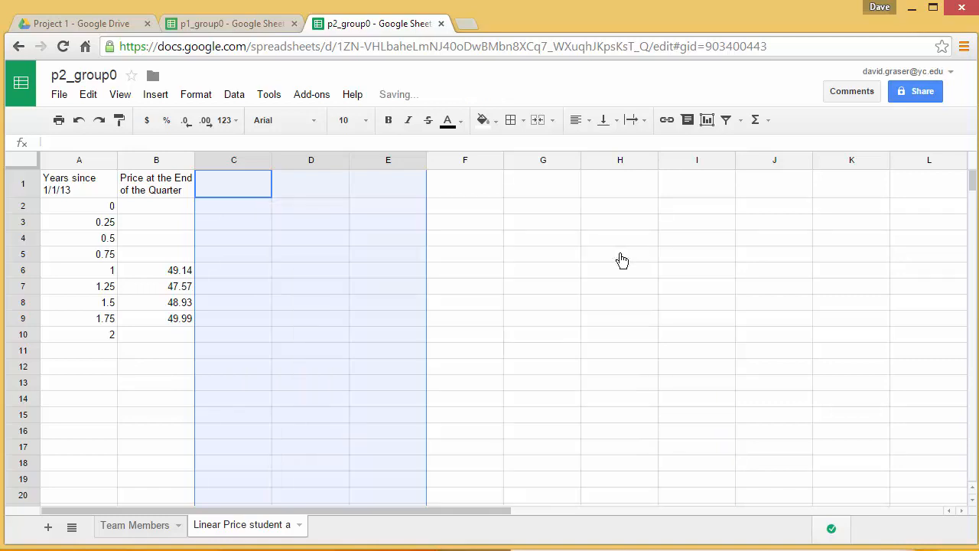
pyautogui.click(578, 289)
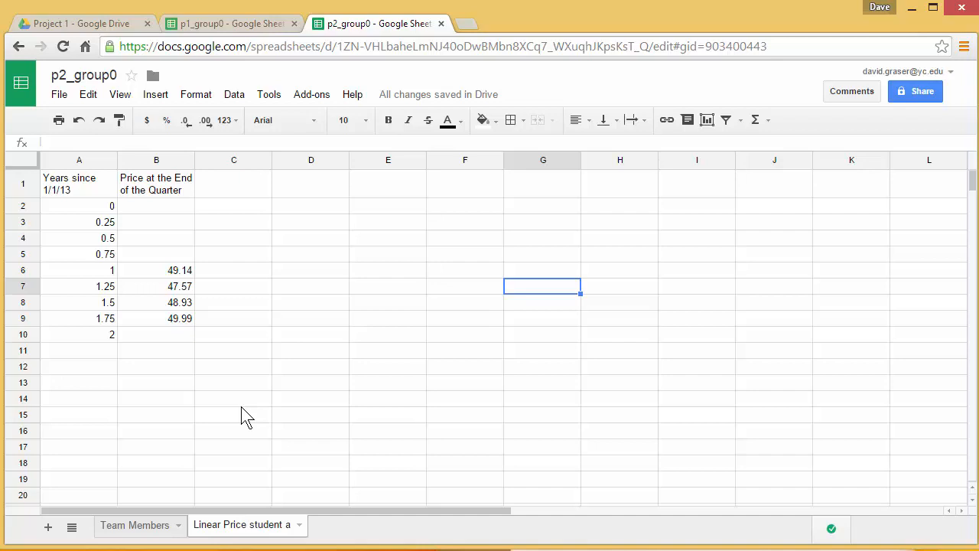
# Start a new chart from the years and quarter-end prices in A1:B10 and make it a scatter chart
pyautogui.click(65, 194)
pyautogui.moveTo(65, 194); pyautogui.dragTo(181, 331)
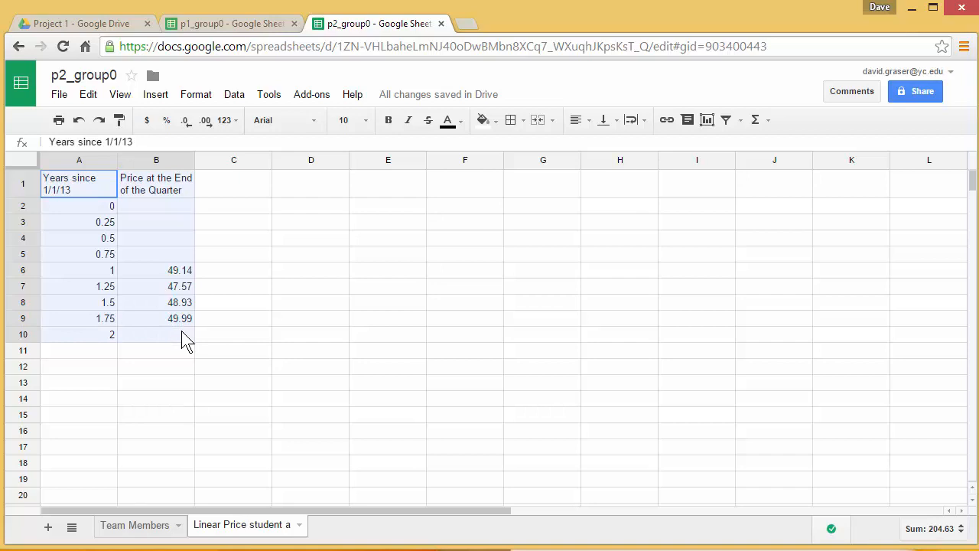
pyautogui.moveTo(181, 332); pyautogui.dragTo(181, 331)
pyautogui.click(156, 99)
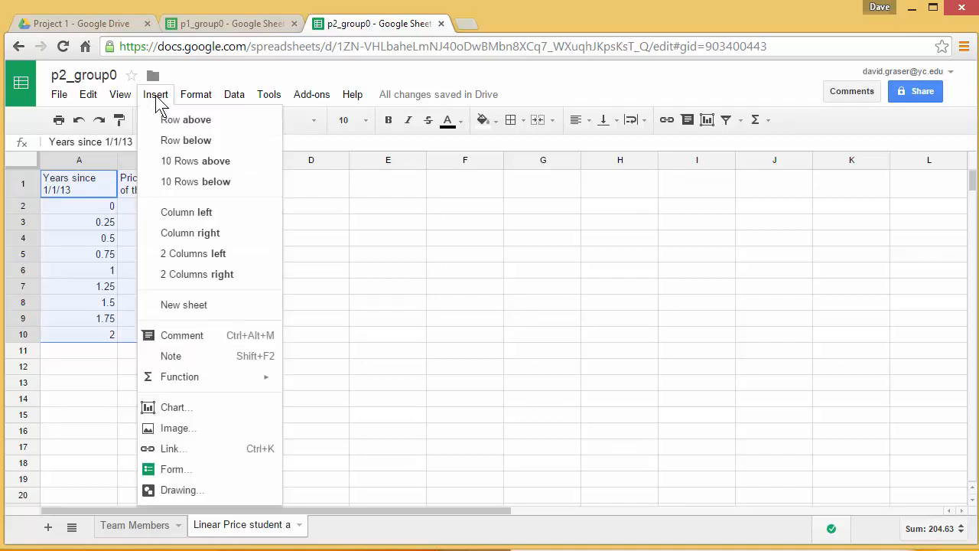
pyautogui.click(173, 408)
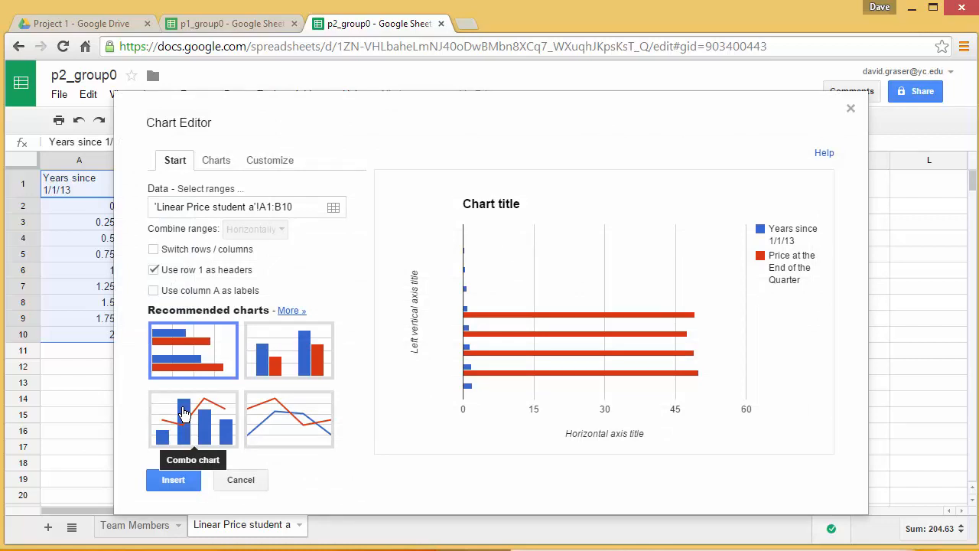
pyautogui.click(290, 310)
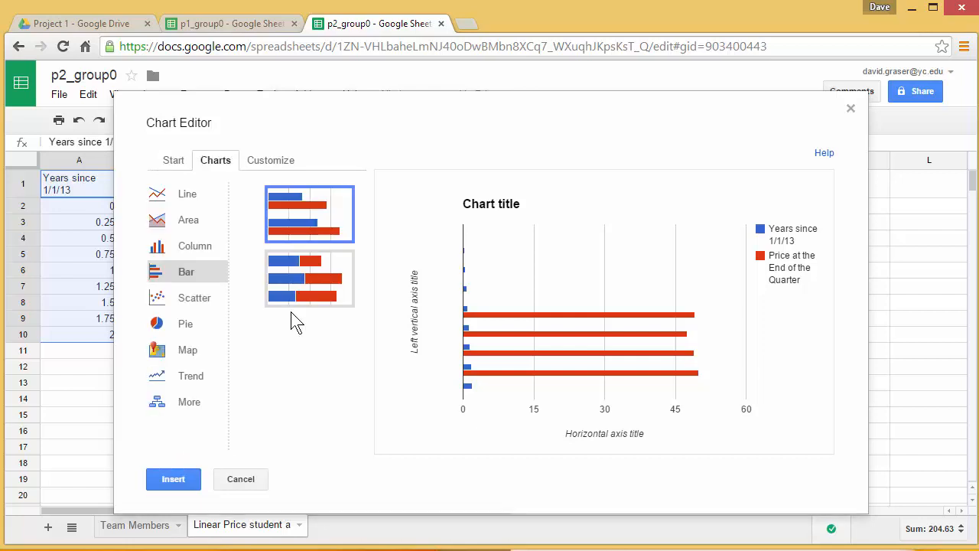
pyautogui.click(176, 305)
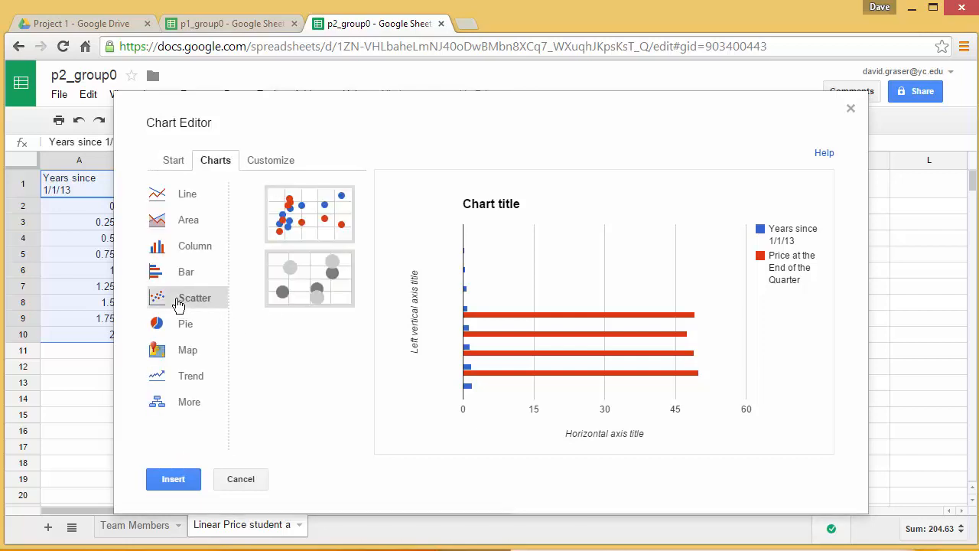
pyautogui.click(315, 226)
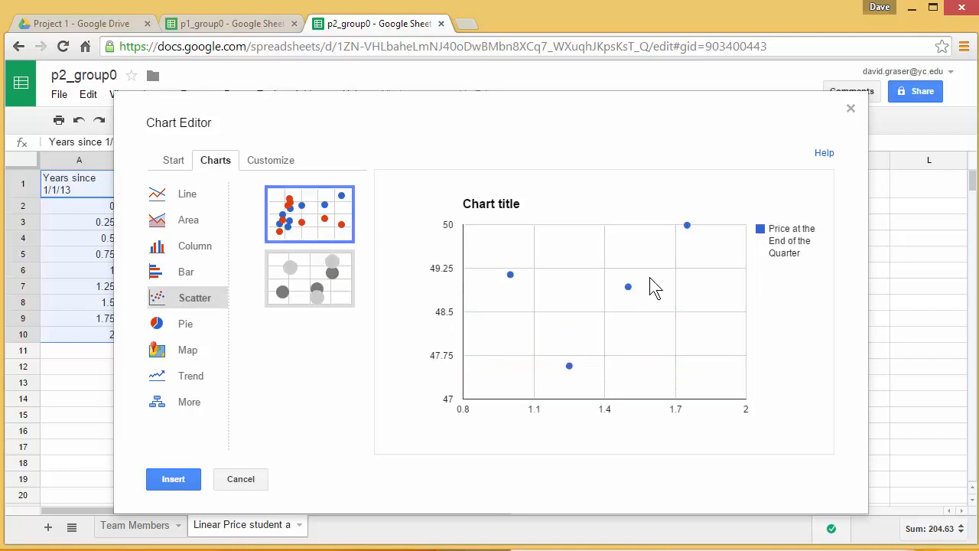
# Set the scatter chart's title to "Verizon Linear Price Model"
pyautogui.moveTo(509, 282)
pyautogui.click(281, 169)
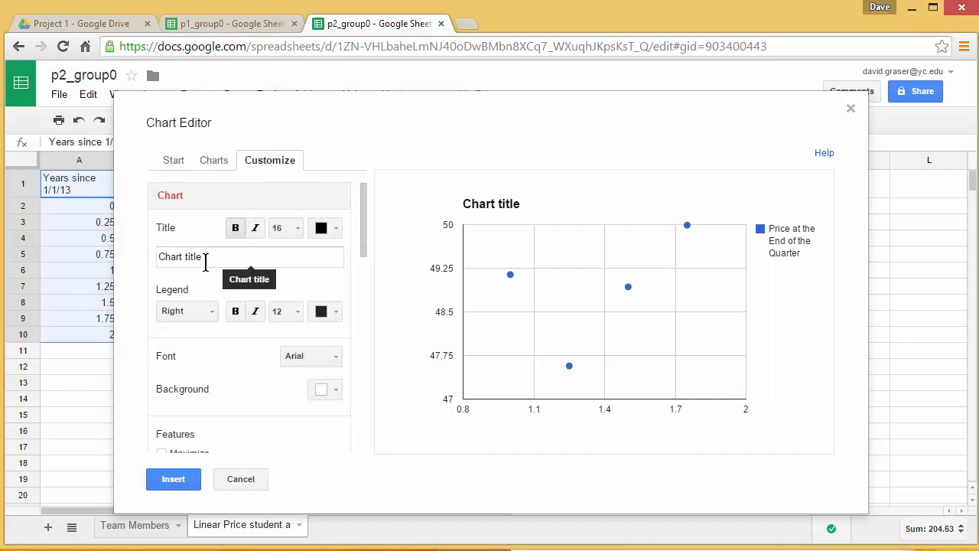
pyautogui.moveTo(206, 260); pyautogui.dragTo(152, 257)
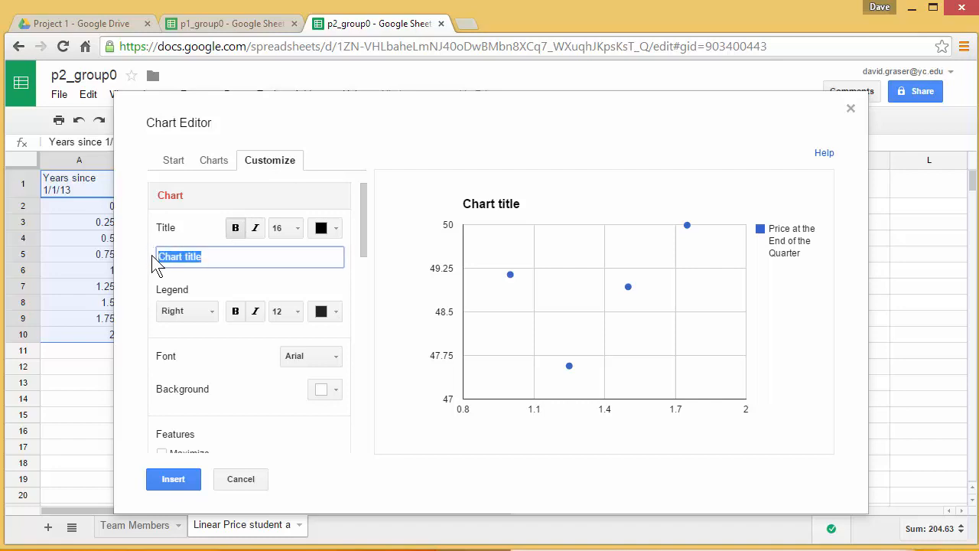
pyautogui.write('Verizon Linear')
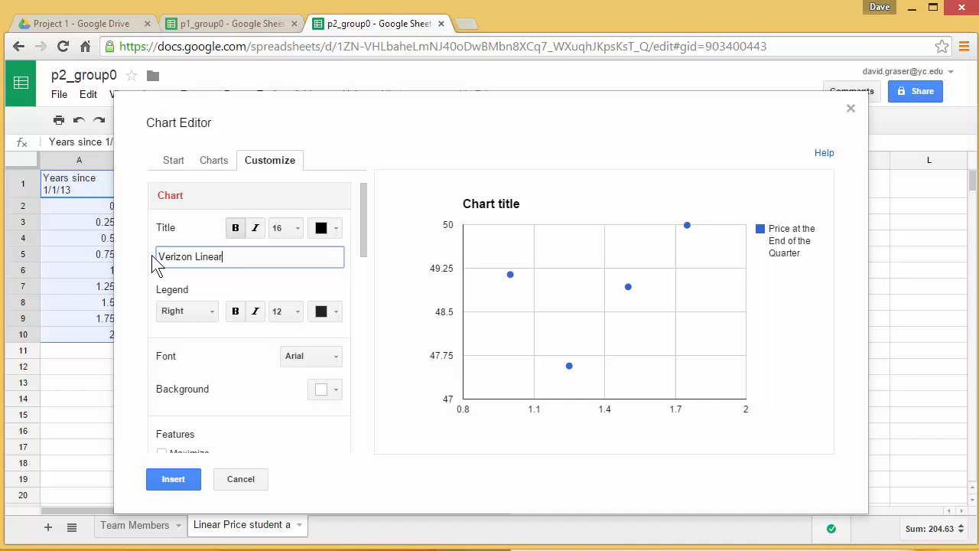
pyautogui.write(' Price Model')
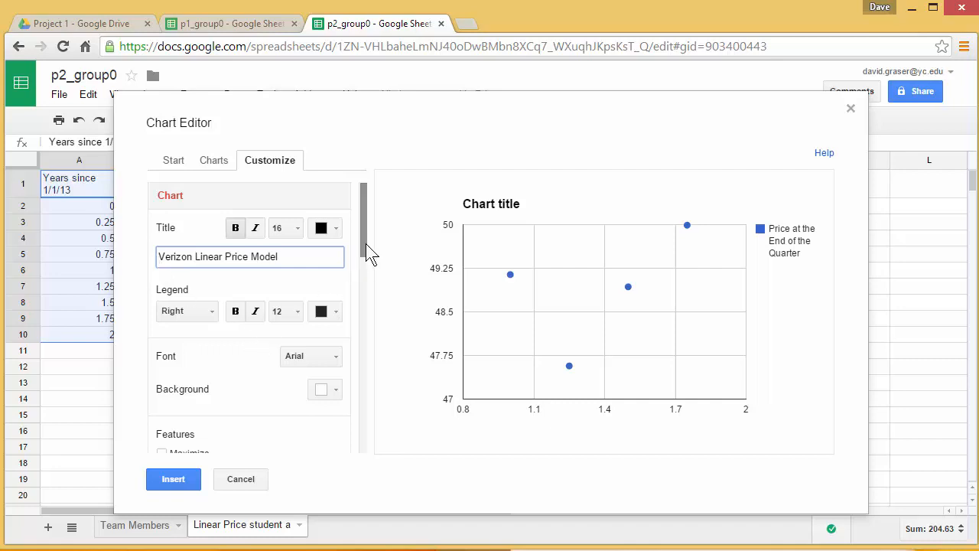
# Title the horizontal axis "Years since 1/1/13" and set its range from 0 to 2
pyautogui.moveTo(366, 243); pyautogui.dragTo(375, 331)
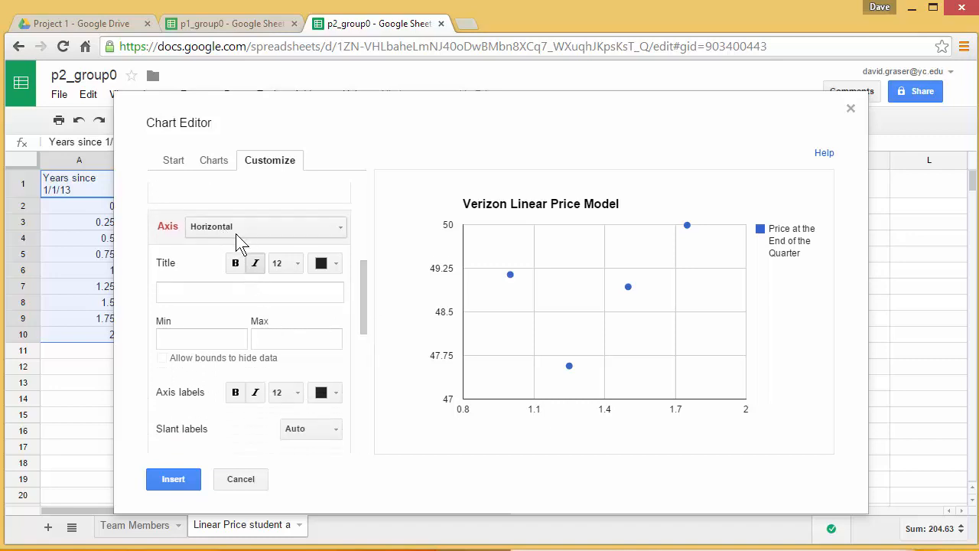
pyautogui.click(170, 292)
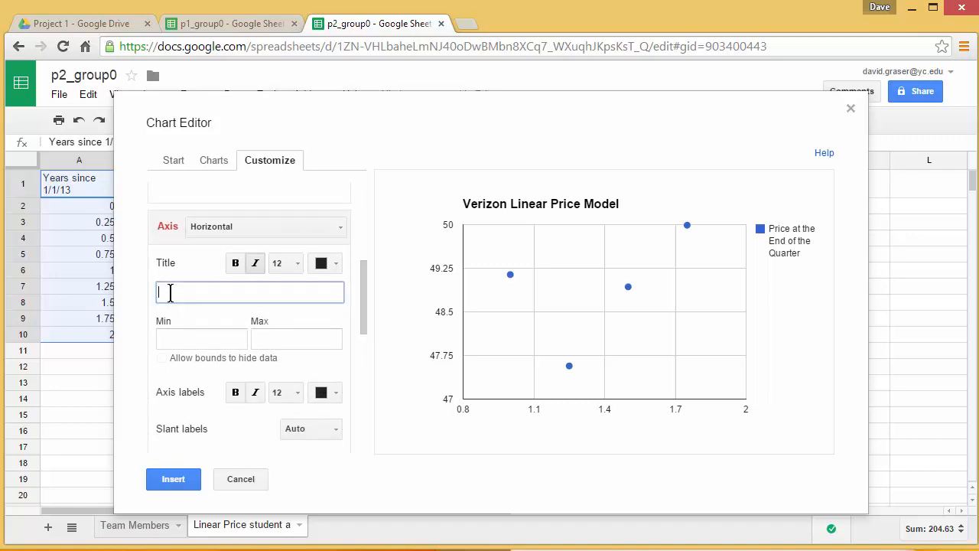
pyautogui.write('Years since 1/1/13')
pyautogui.click(167, 339)
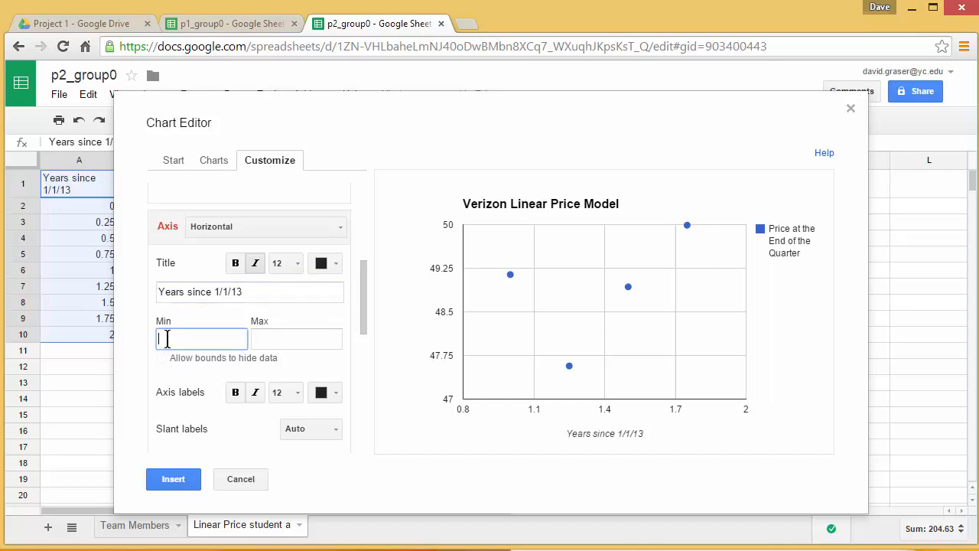
pyautogui.write('0')
pyautogui.click(267, 339)
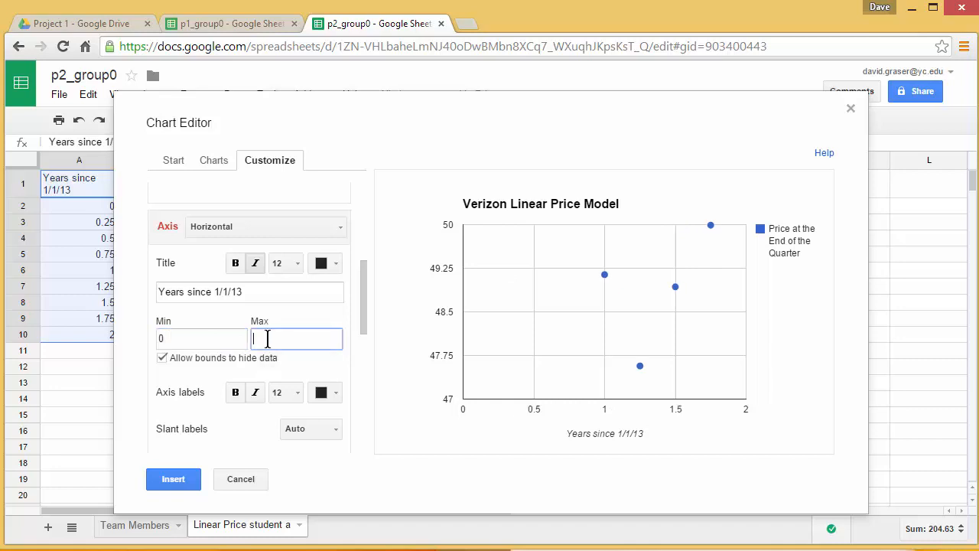
pyautogui.write('2')
pyautogui.press('Tab')
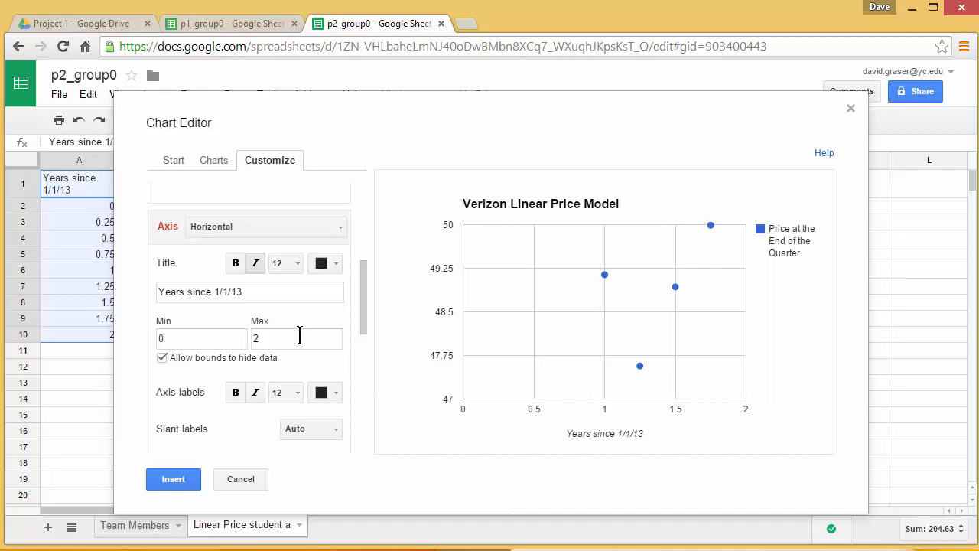
# Title the left vertical axis "Price (dollars)" and set its range from 0 to 70
pyautogui.click(226, 226)
pyautogui.click(233, 272)
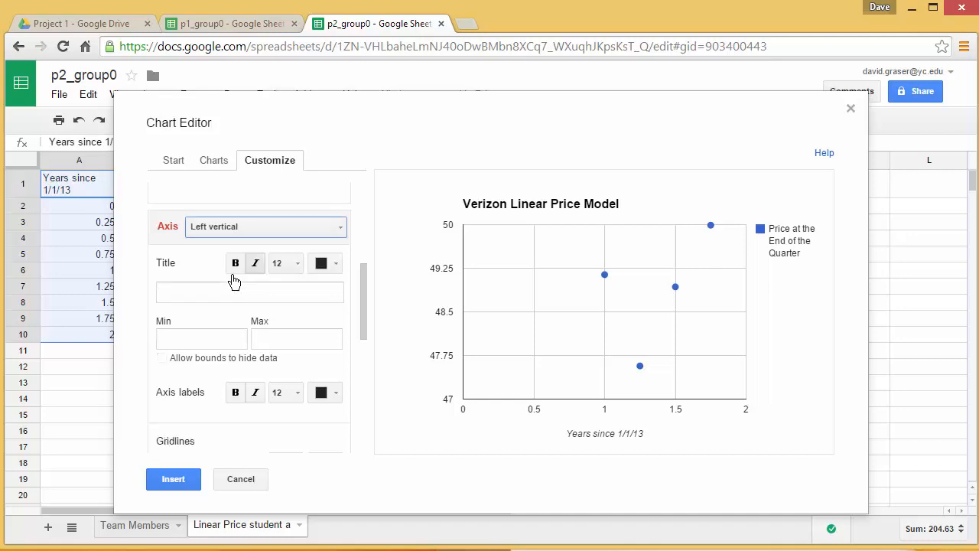
pyautogui.click(185, 292)
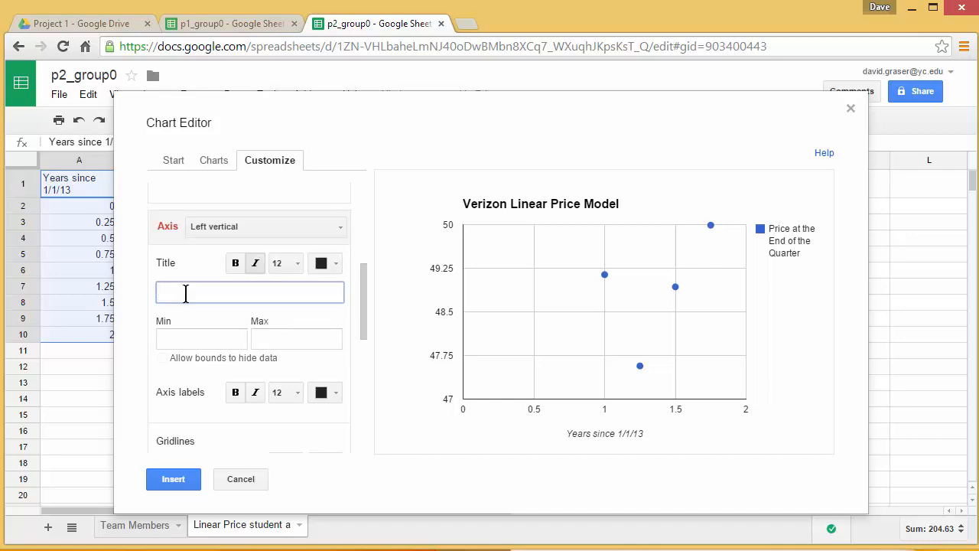
pyautogui.write('Price (dollars)')
pyautogui.click(167, 337)
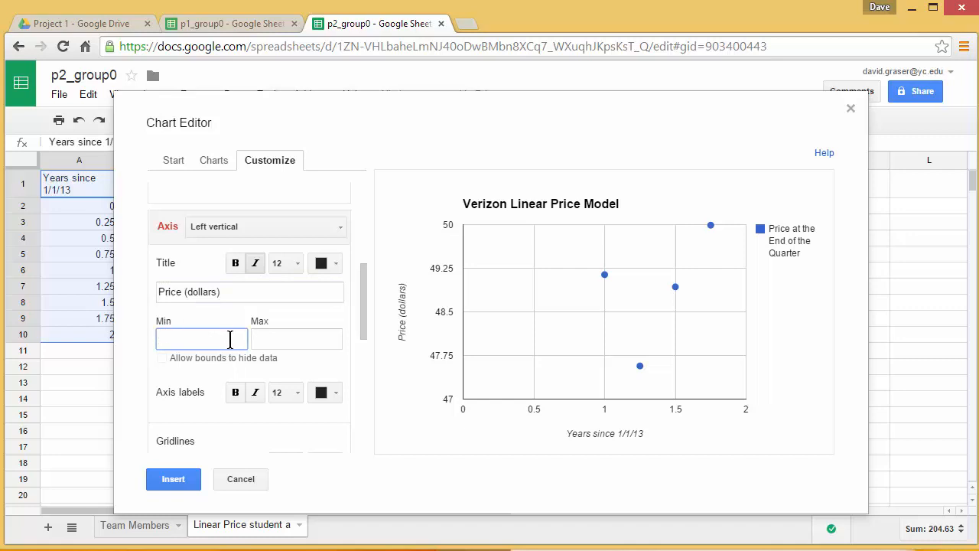
pyautogui.write('0')
pyautogui.click(275, 338)
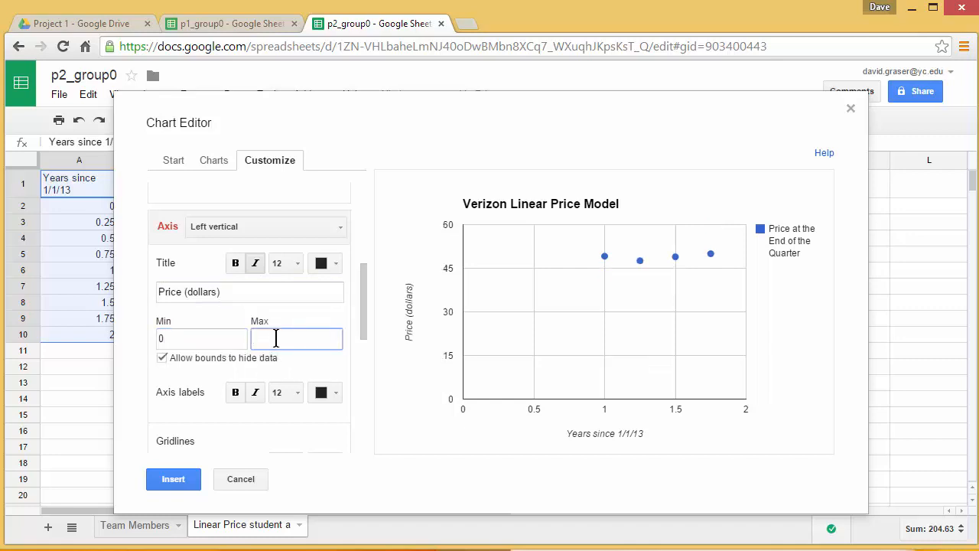
pyautogui.write('70')
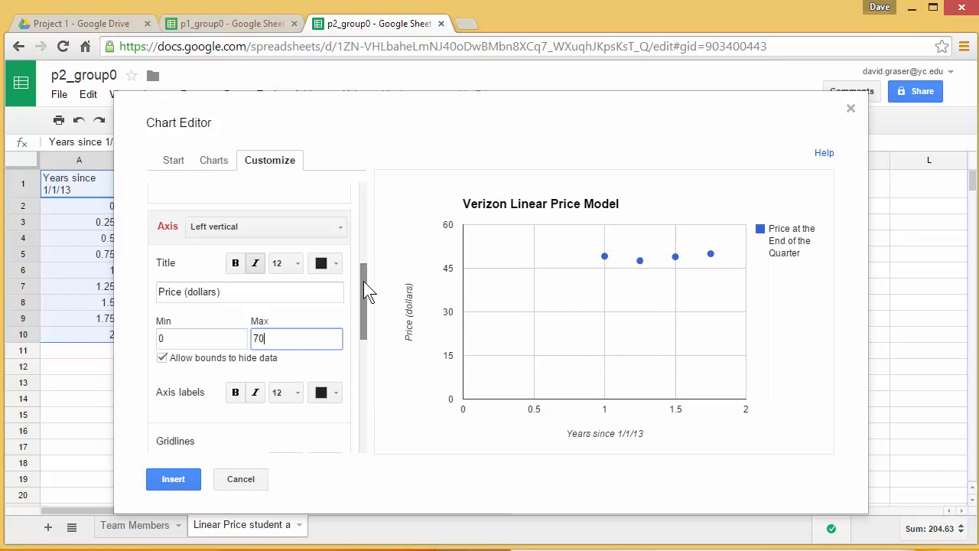
# Add a linear trendline to the Price at the End of the Quarter series
pyautogui.moveTo(364, 281); pyautogui.dragTo(361, 412)
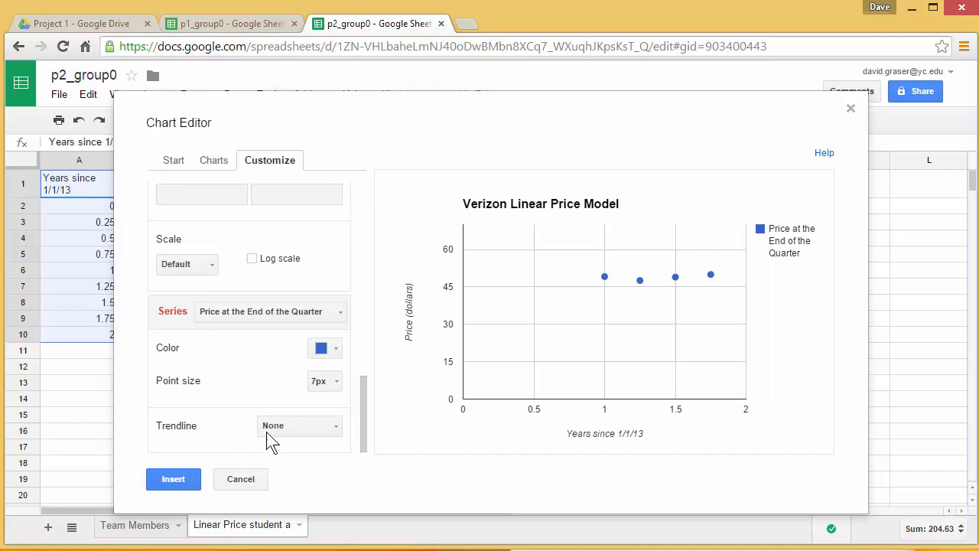
pyautogui.click(337, 426)
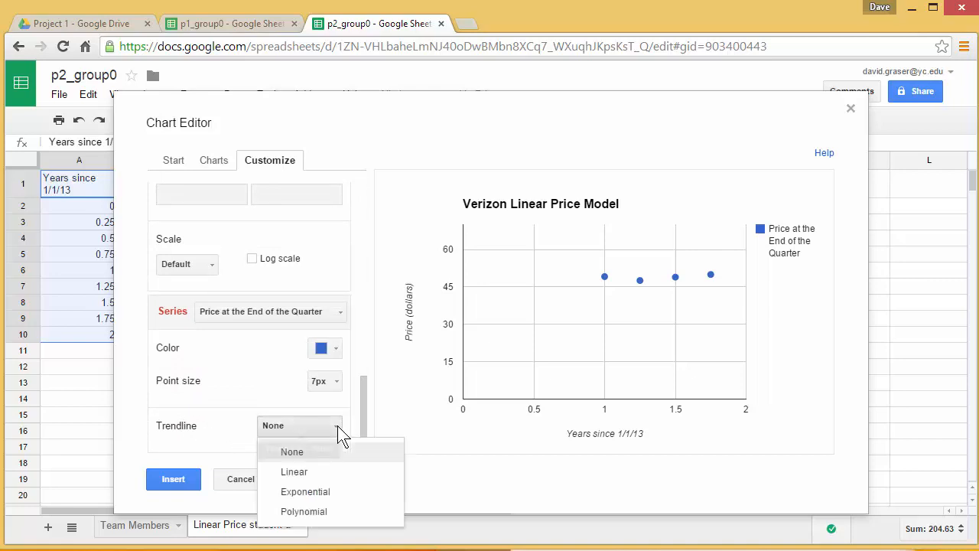
pyautogui.click(304, 479)
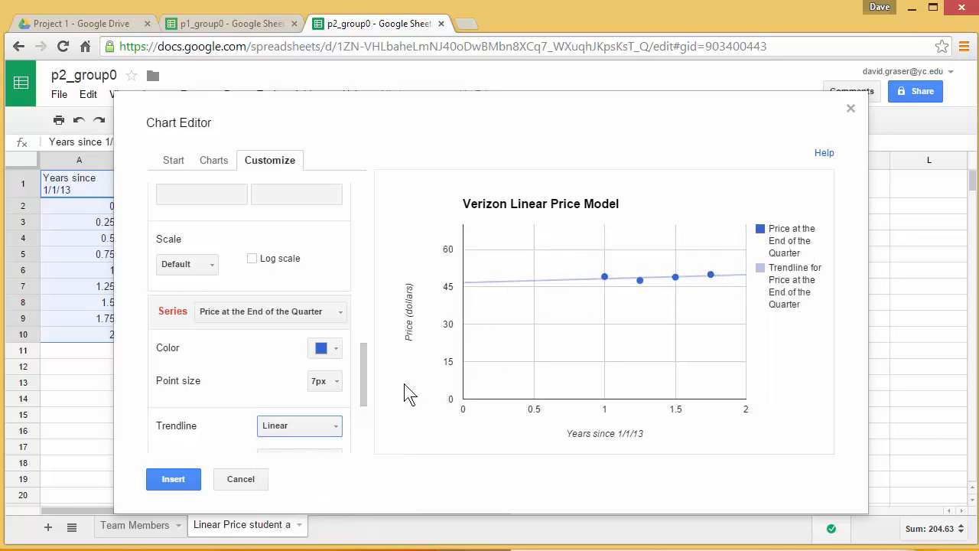
# Show R² for the trendline and use its equation as the label
pyautogui.moveTo(365, 365); pyautogui.dragTo(364, 398)
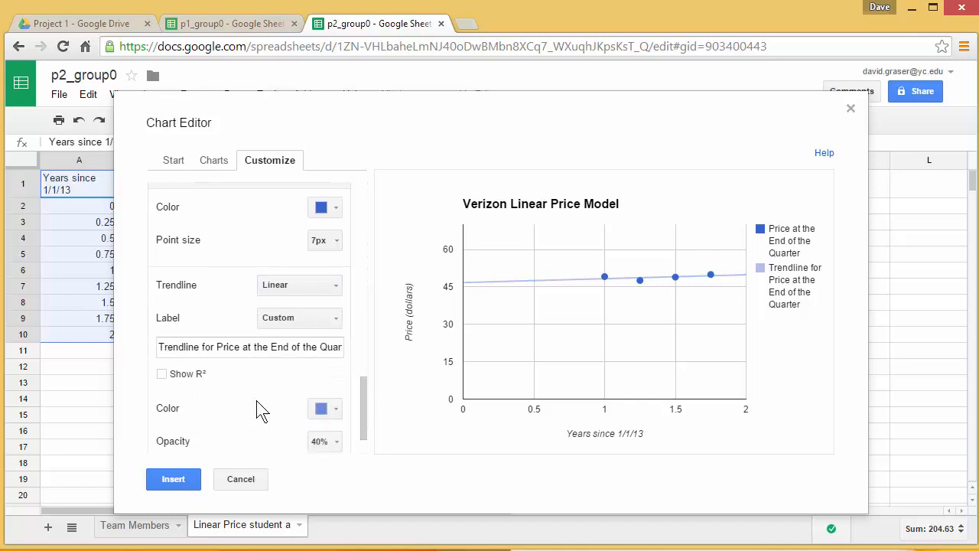
pyautogui.click(162, 375)
pyautogui.click(335, 317)
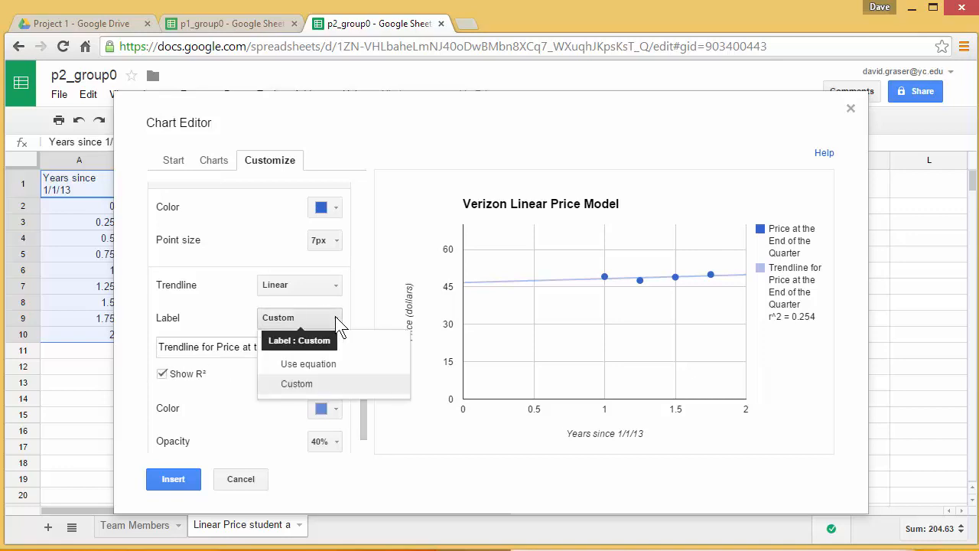
pyautogui.click(308, 364)
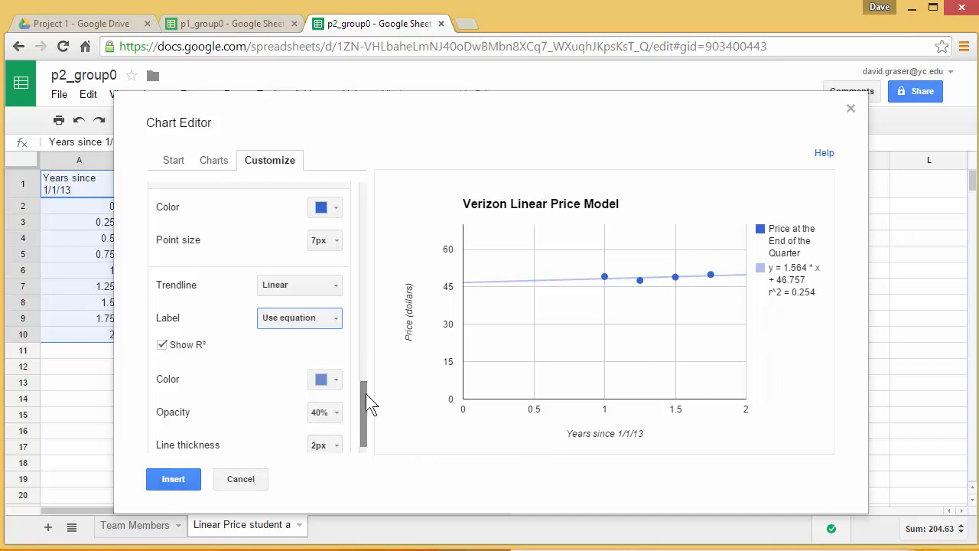
# Try a polynomial trendline on the price series and return the trendline type to Linear
pyautogui.moveTo(363, 392); pyautogui.dragTo(362, 398)
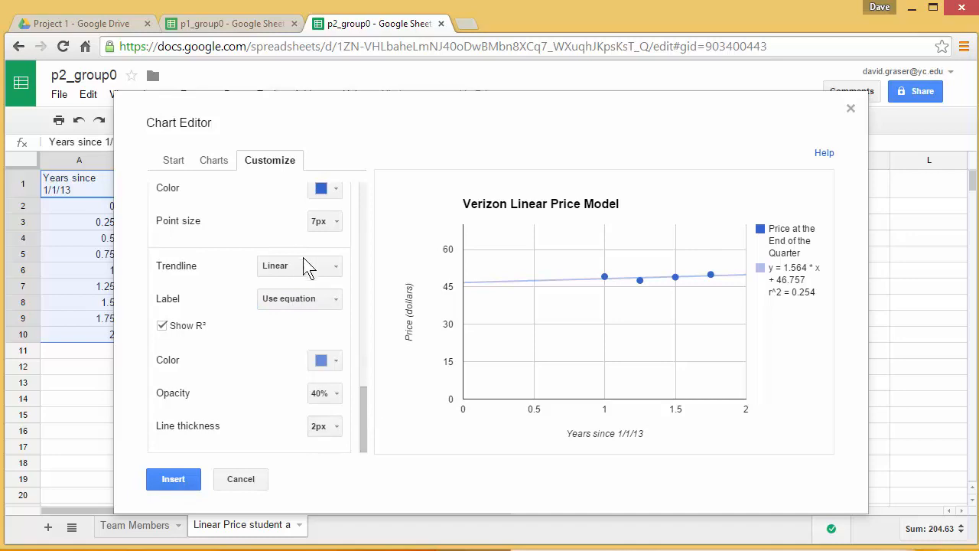
pyautogui.click(336, 266)
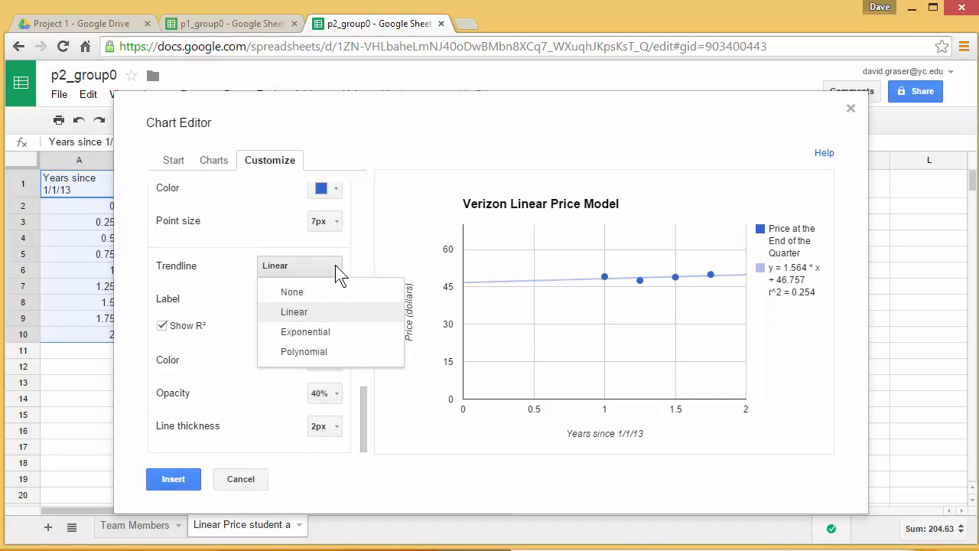
pyautogui.click(318, 353)
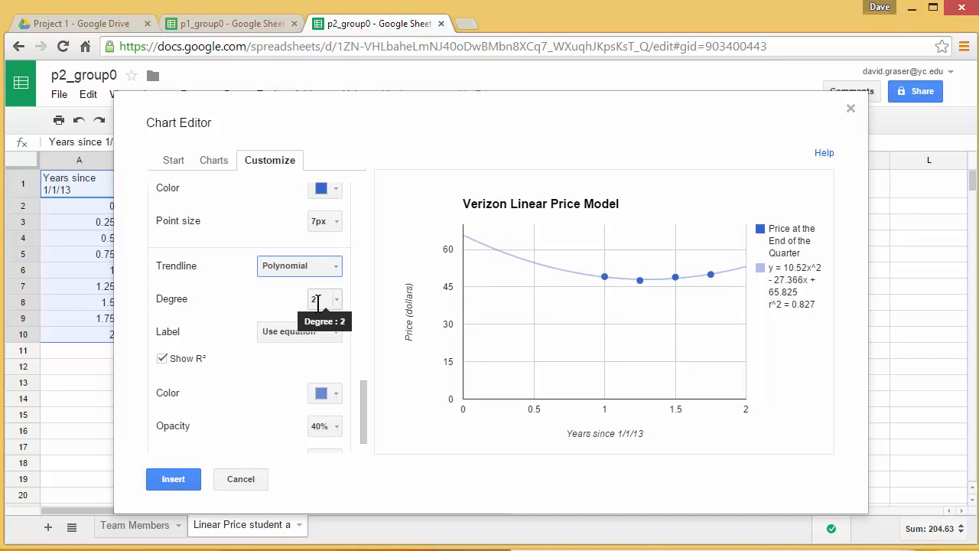
pyautogui.click(337, 266)
pyautogui.click(298, 313)
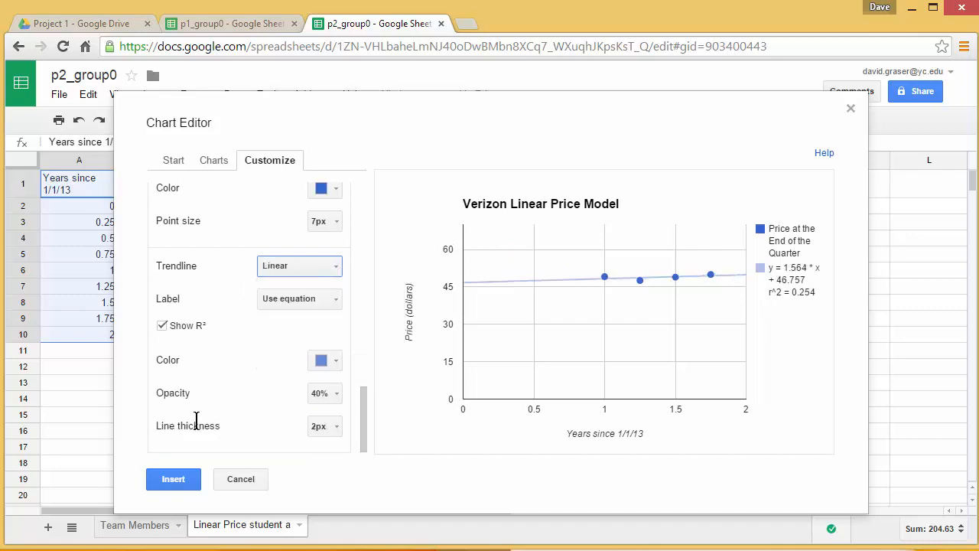
# Insert the finished scatter chart into the sheet and move it clear of the data in columns A and B
pyautogui.click(173, 480)
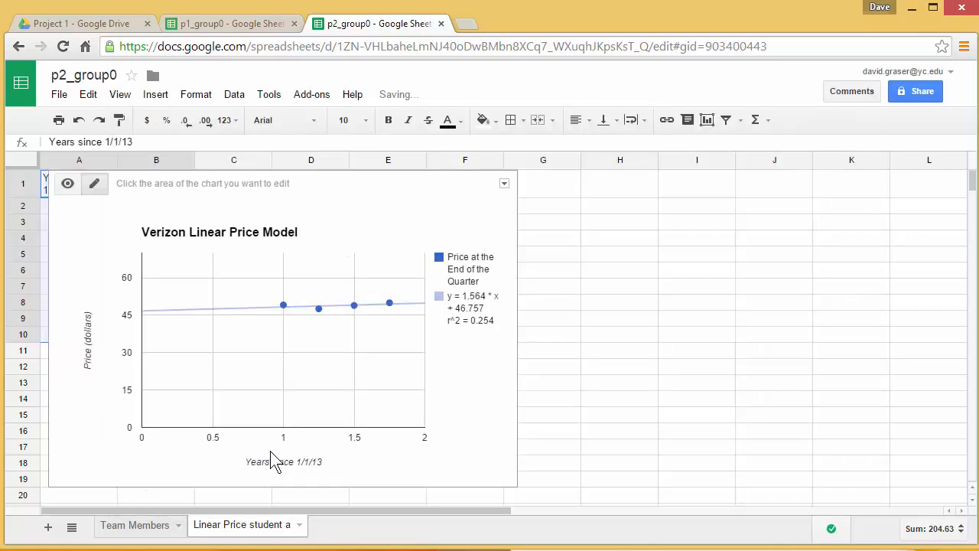
pyautogui.moveTo(368, 189); pyautogui.dragTo(560, 195)
pyautogui.click(810, 334)
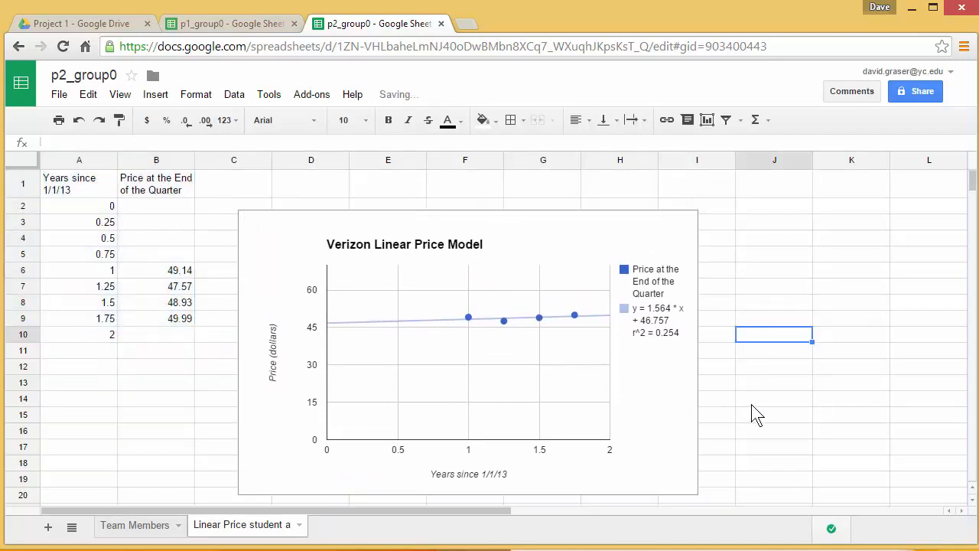